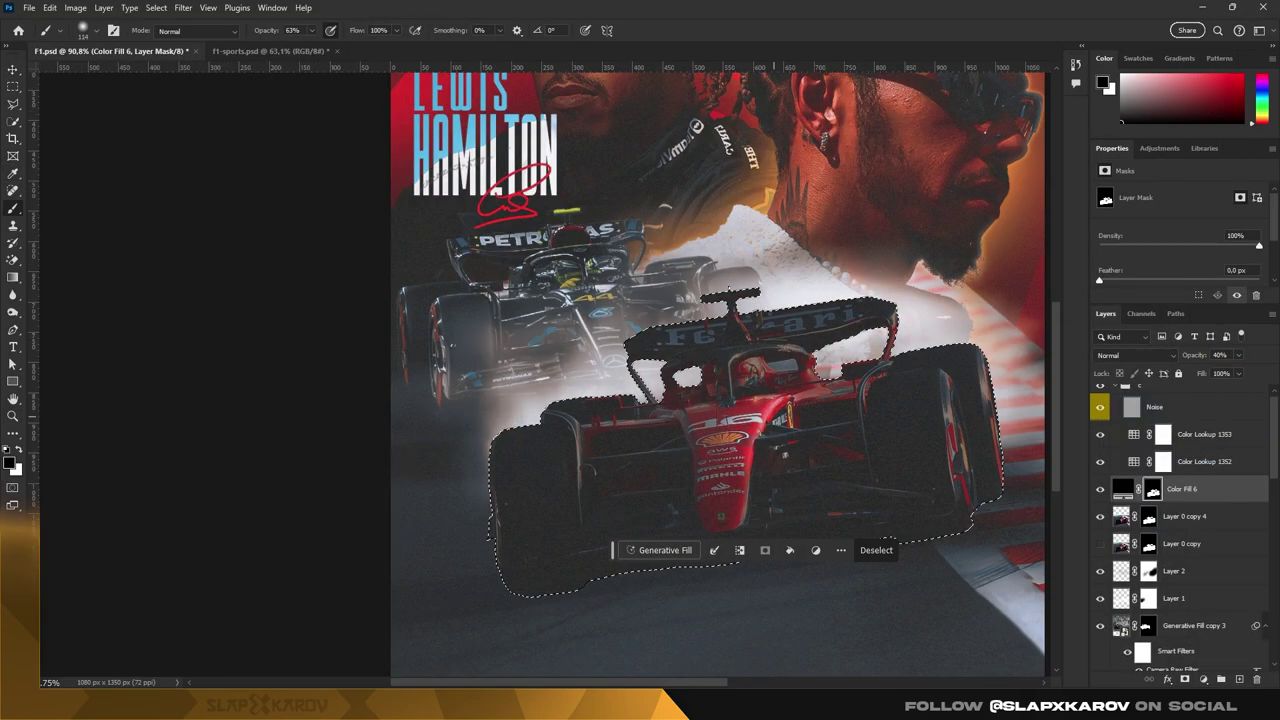
Swap colours so white becomes the painting colour for the cut-out flag-hand image
scroll(718, 375, down, 3)
key(x)
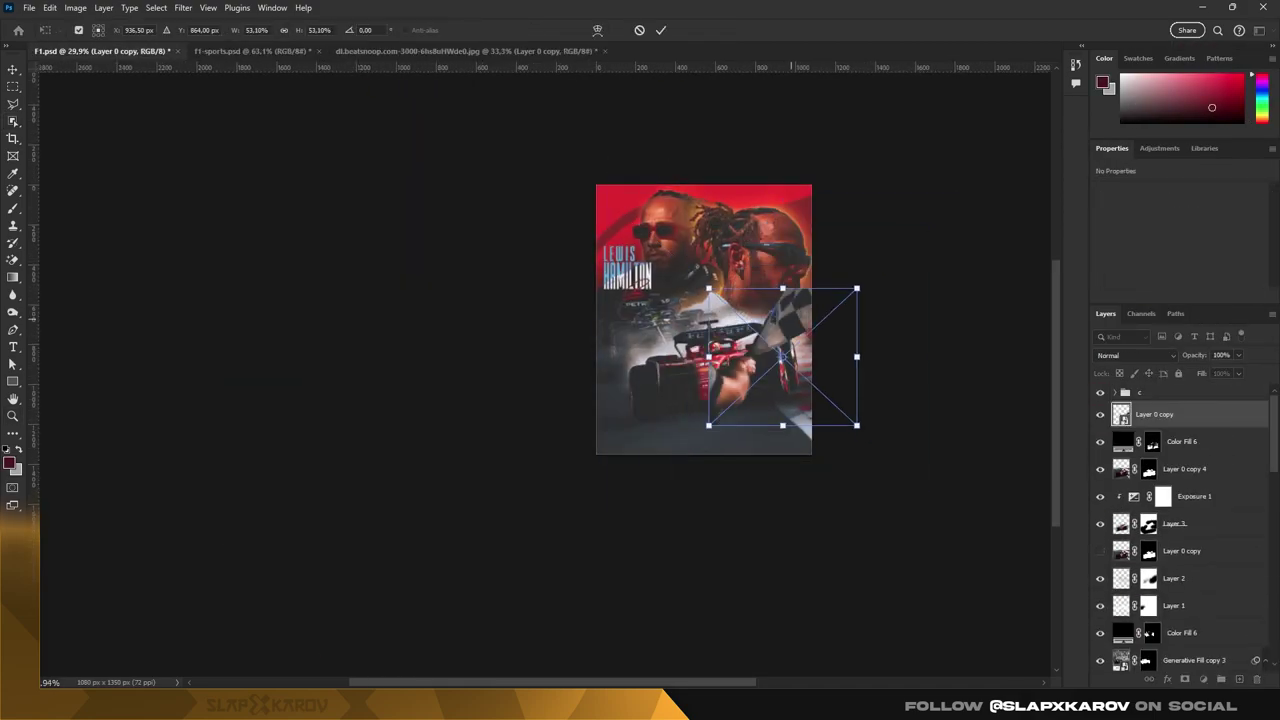
Mirror the flag hand, shift it up-left beside the Ferrari, and duplicate it for Gaussian Blur
drag(785, 300, 739, 244)
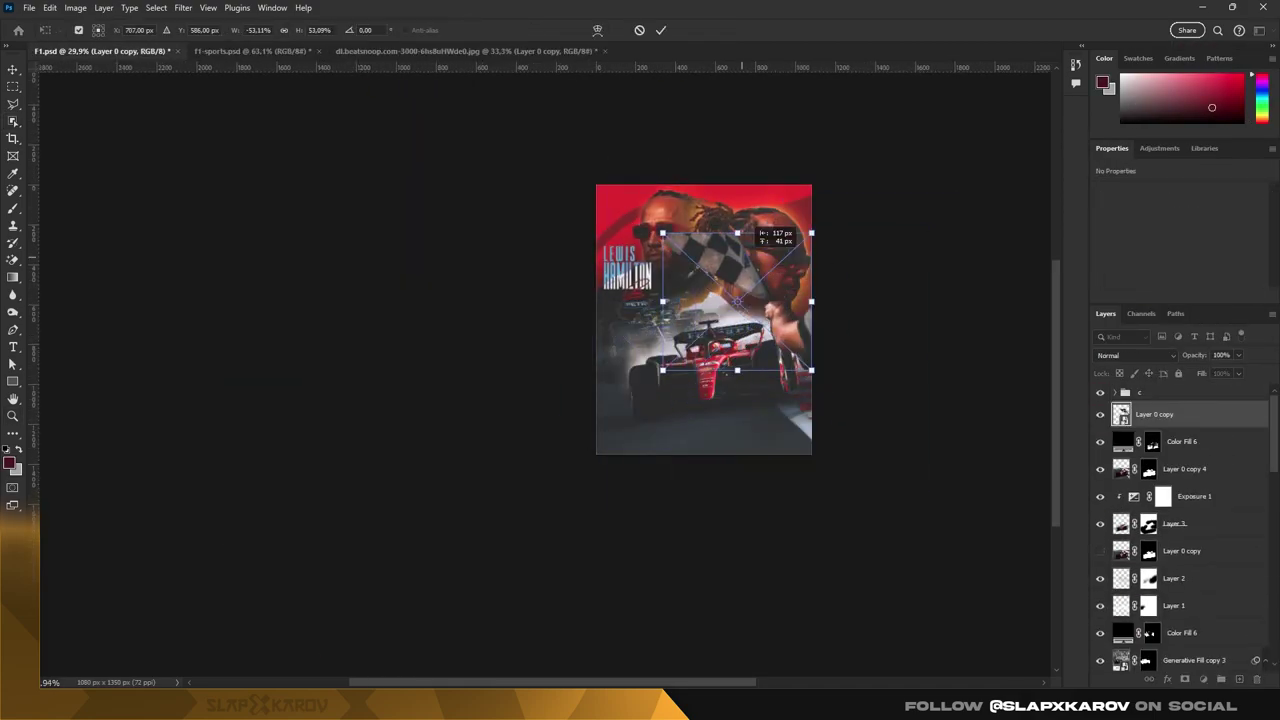
scroll(621, 320, up, 3)
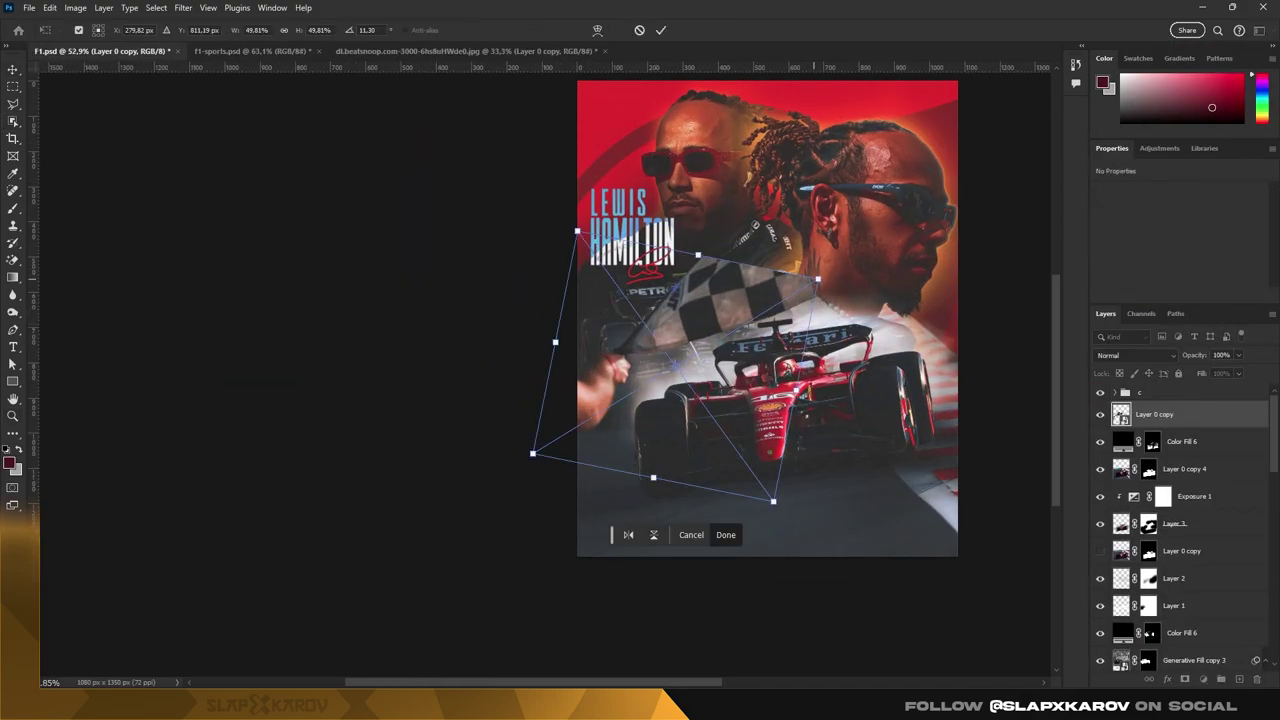
key(ctrl+j)
click(183, 7)
click(215, 23)
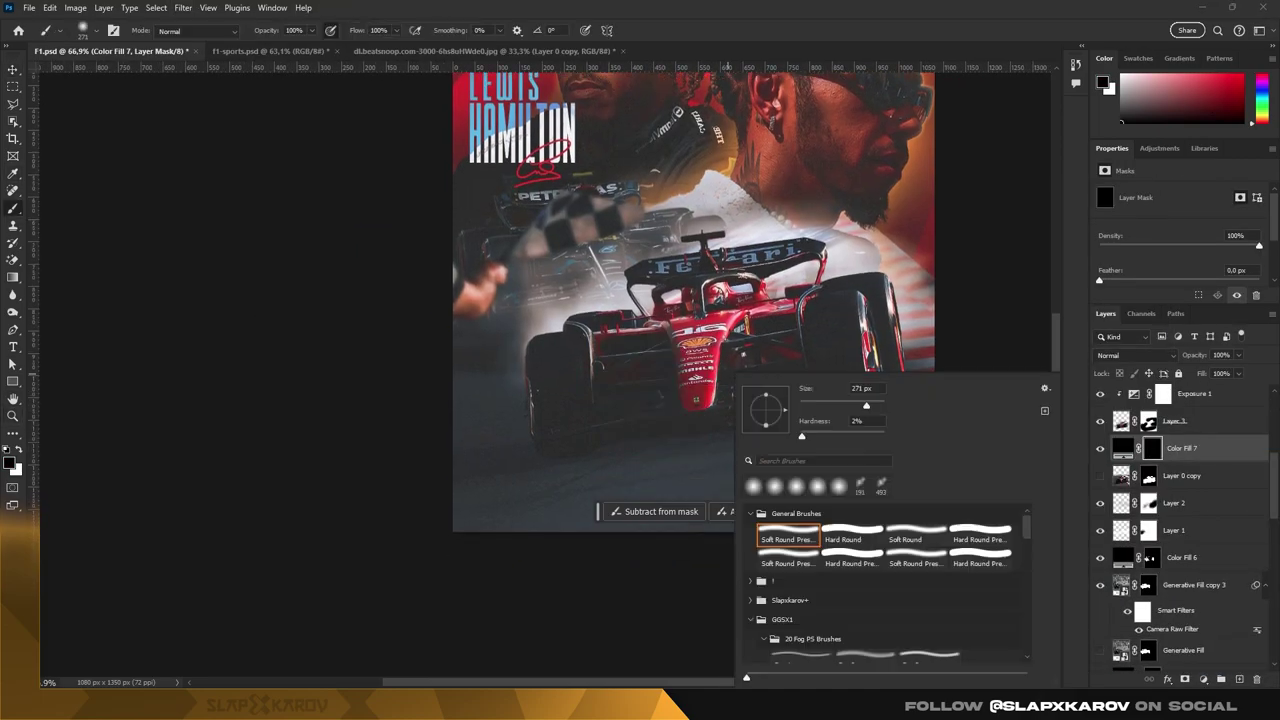
Flatten the Soft Round brush tip into a wide ellipse for shading under the car
drag(765, 393, 765, 404)
key(Return)
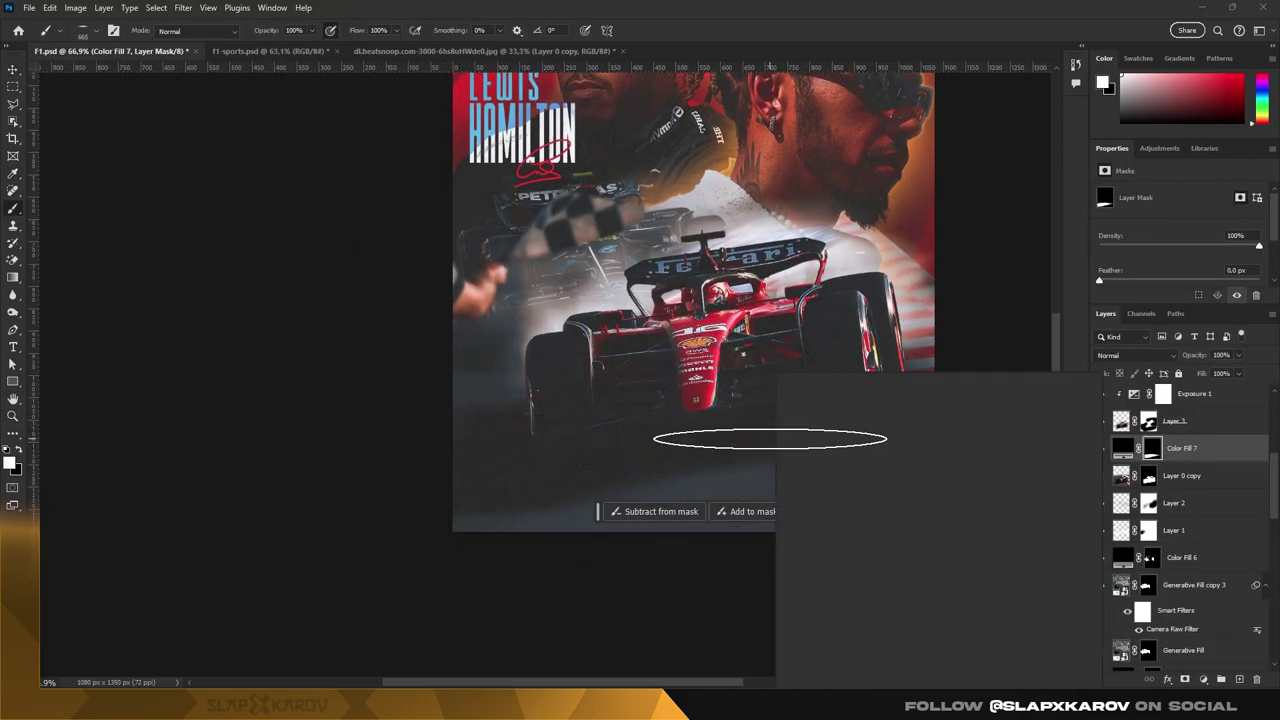